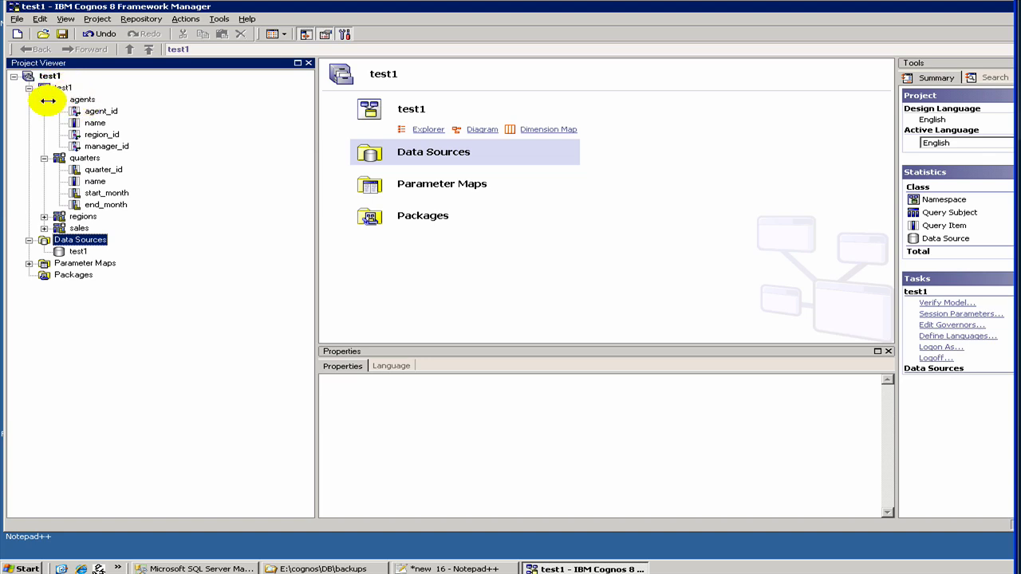
Step: Collapse the agents and quarters query subjects and the Data Sources folder in the project tree
left_click(44, 99)
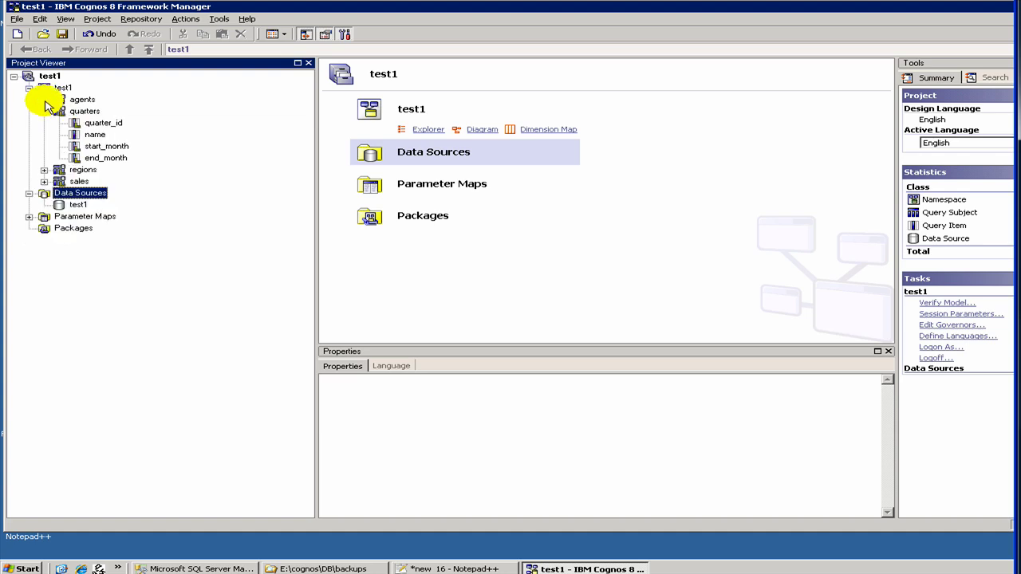
left_click(45, 111)
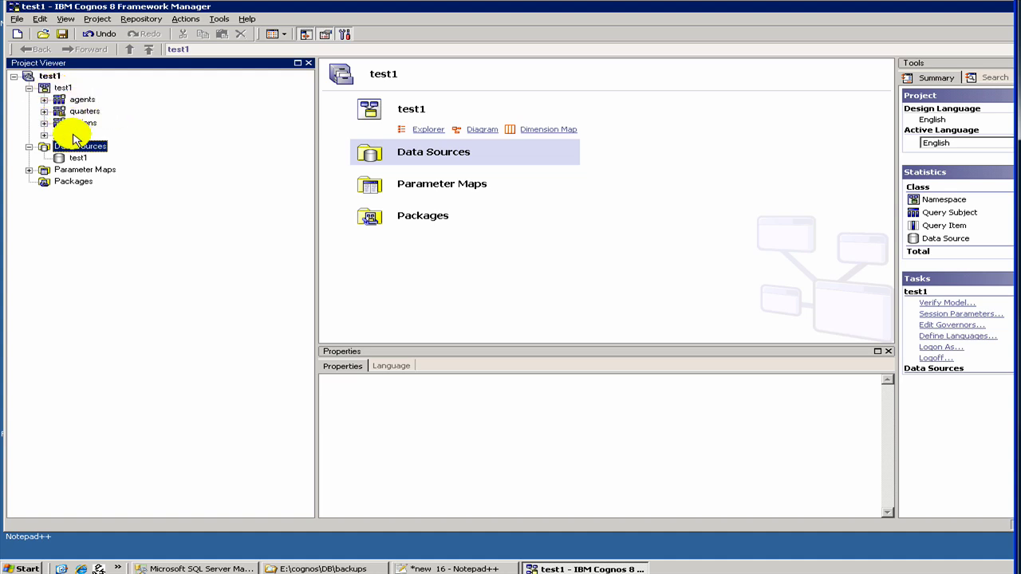
left_click(28, 146)
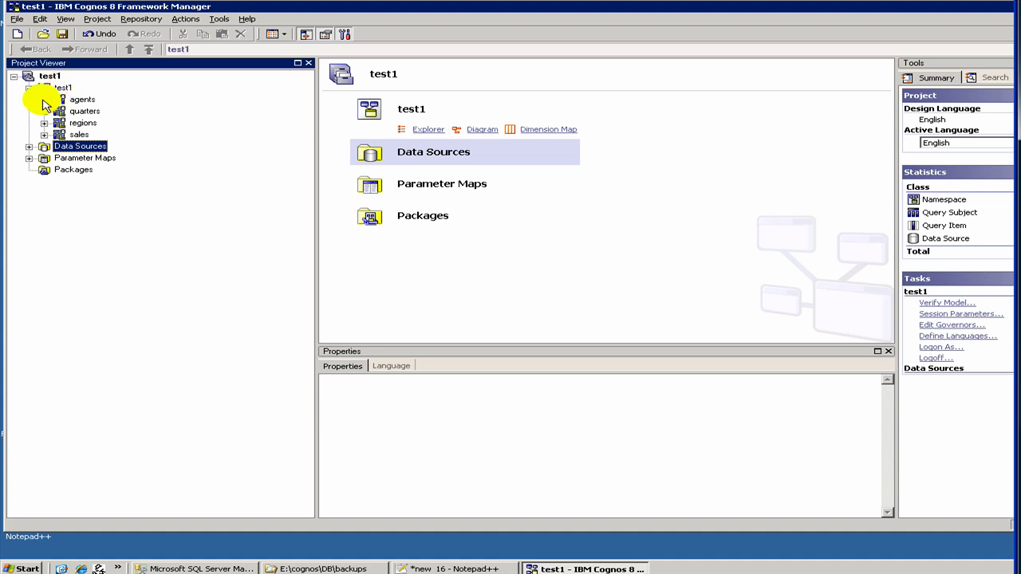
Step: Expand the agents query subject and examine the Data Type and Usage properties of its agent_id item
left_click(43, 99)
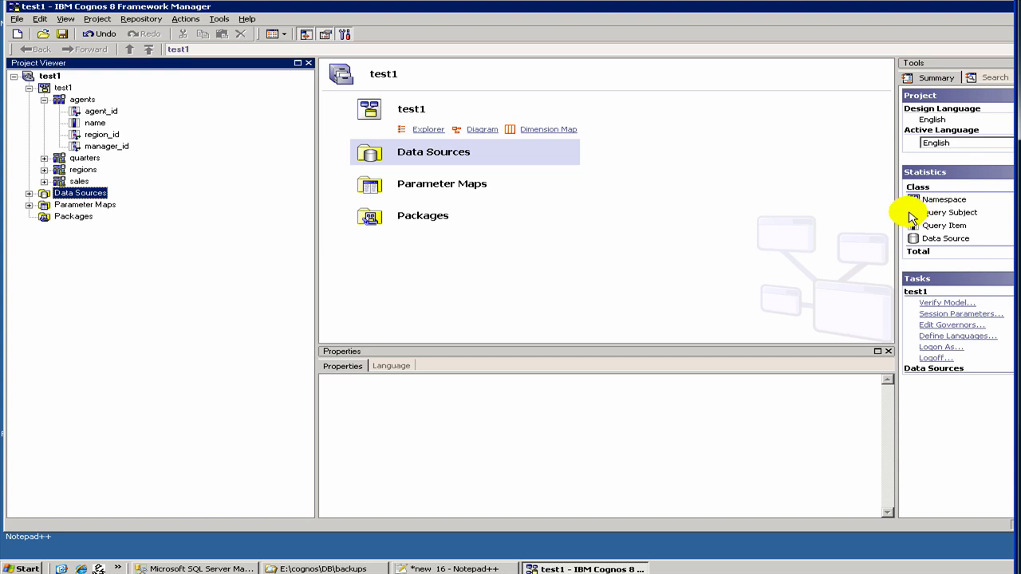
left_click(43, 100)
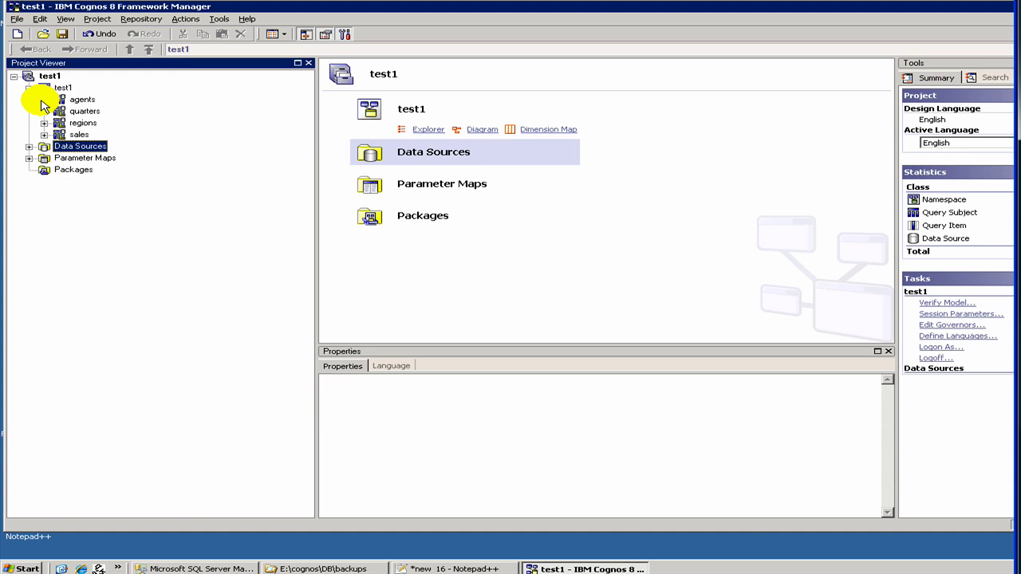
left_click(44, 100)
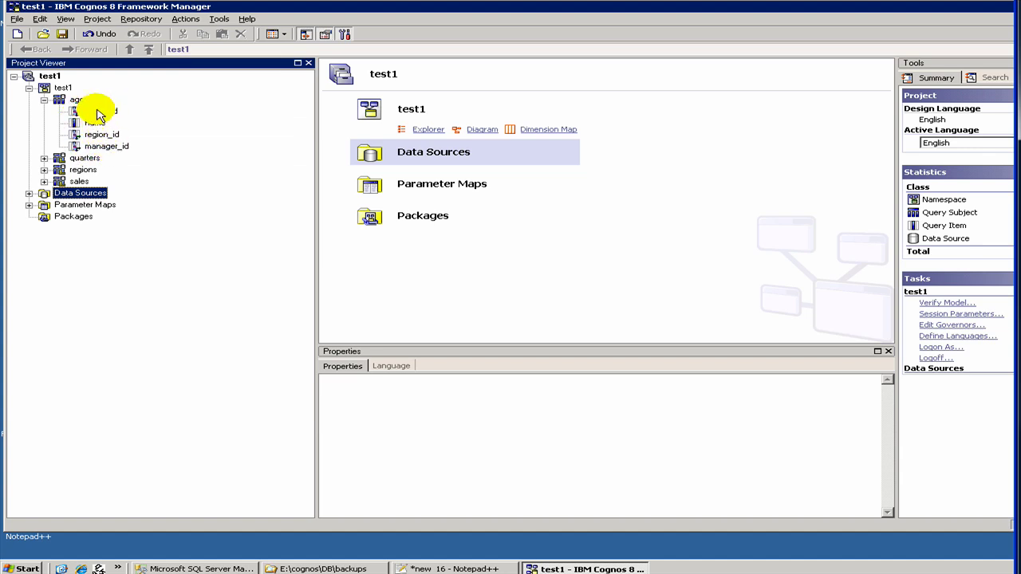
left_click(97, 111)
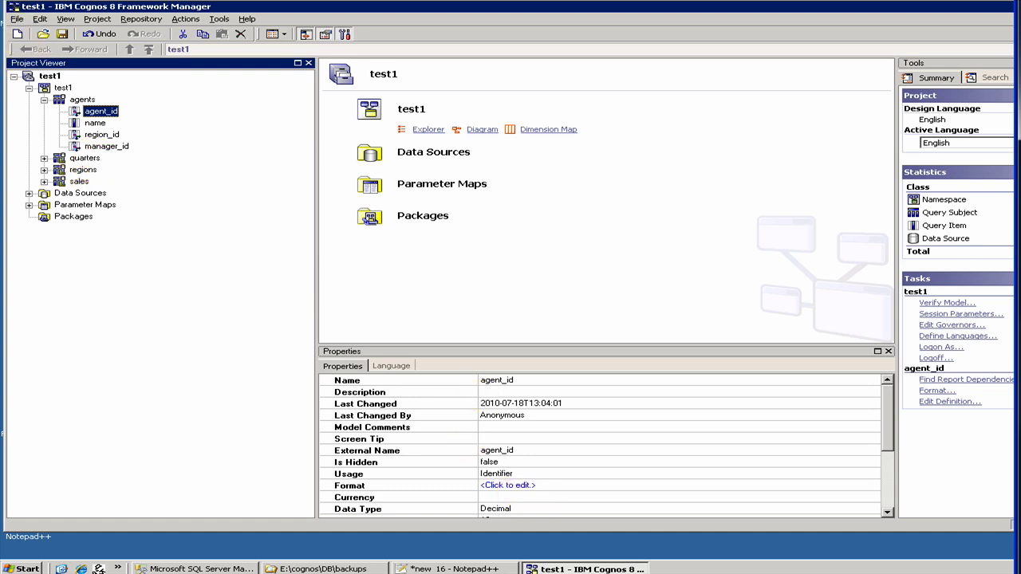
left_click(529, 509)
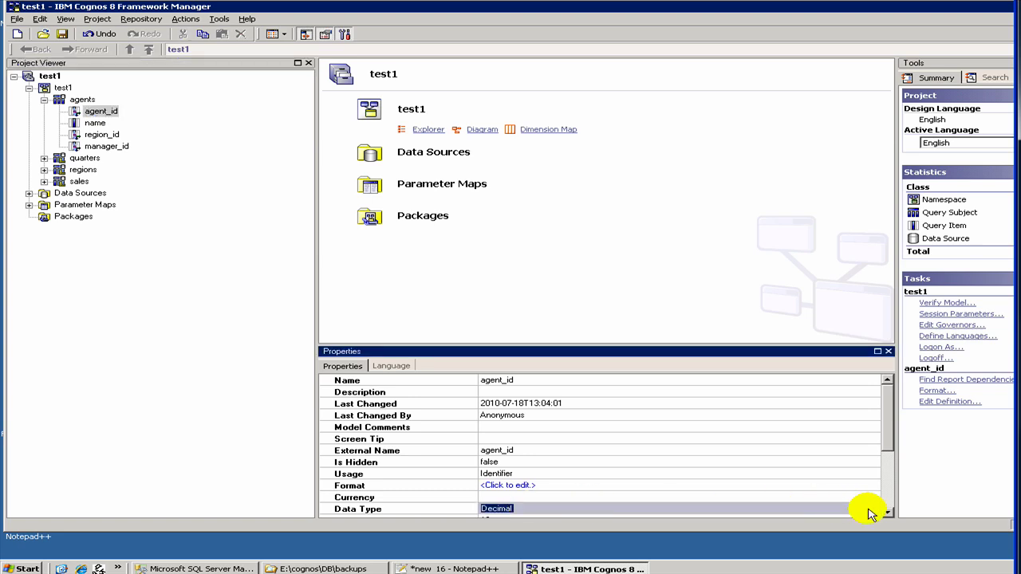
left_click(875, 510)
left_click(887, 513)
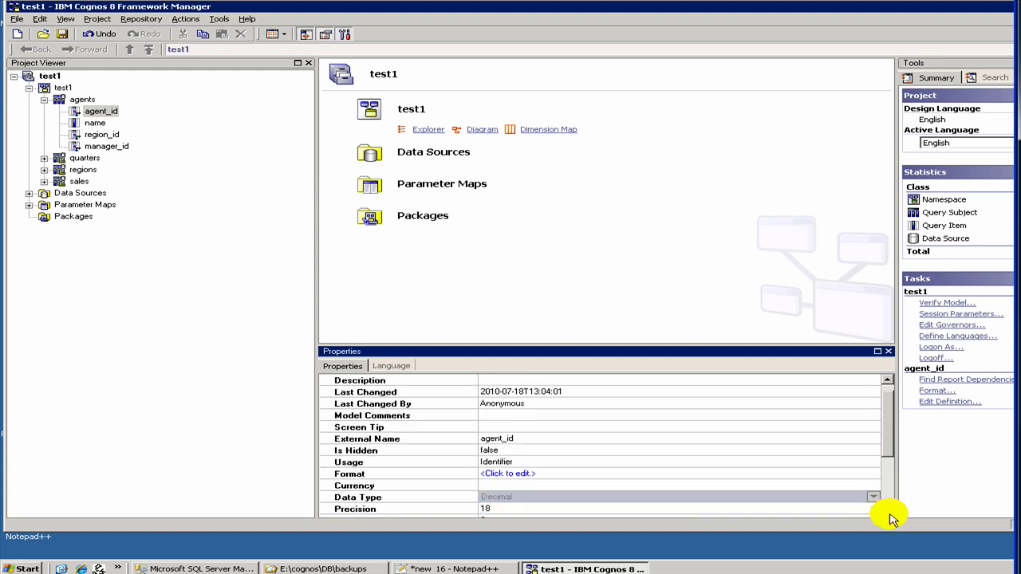
double_click(887, 513)
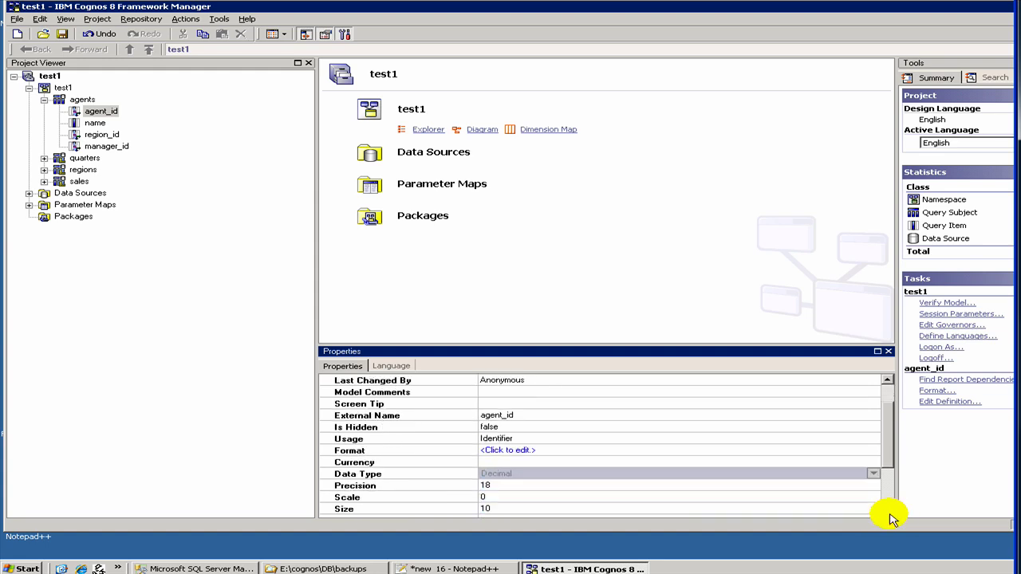
left_click(517, 440)
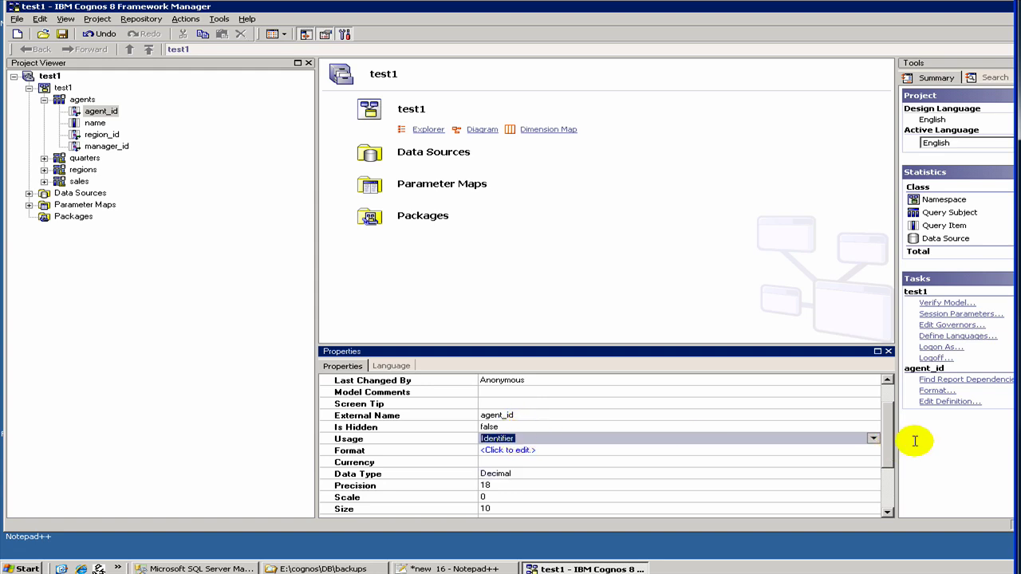
left_click(876, 441)
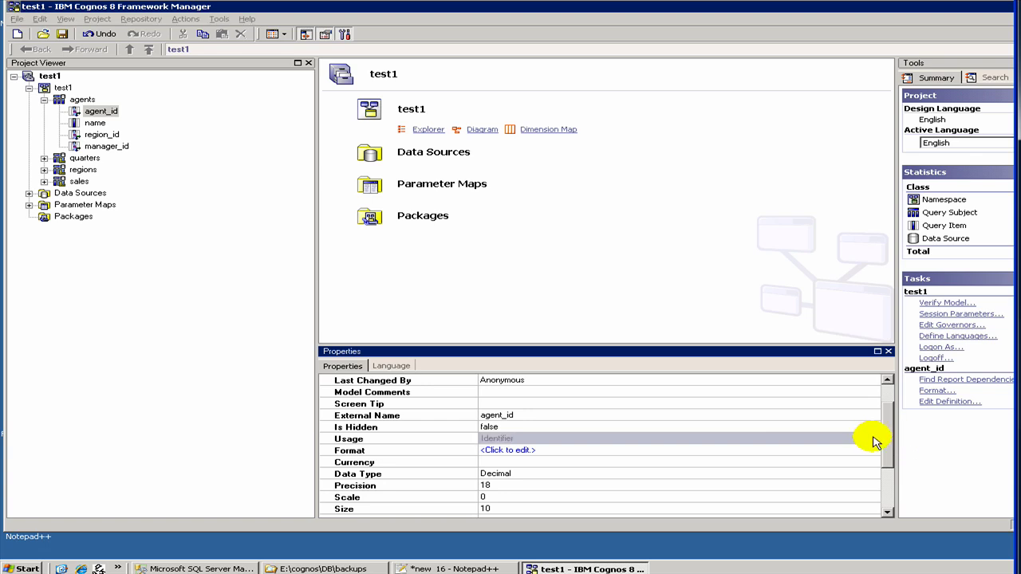
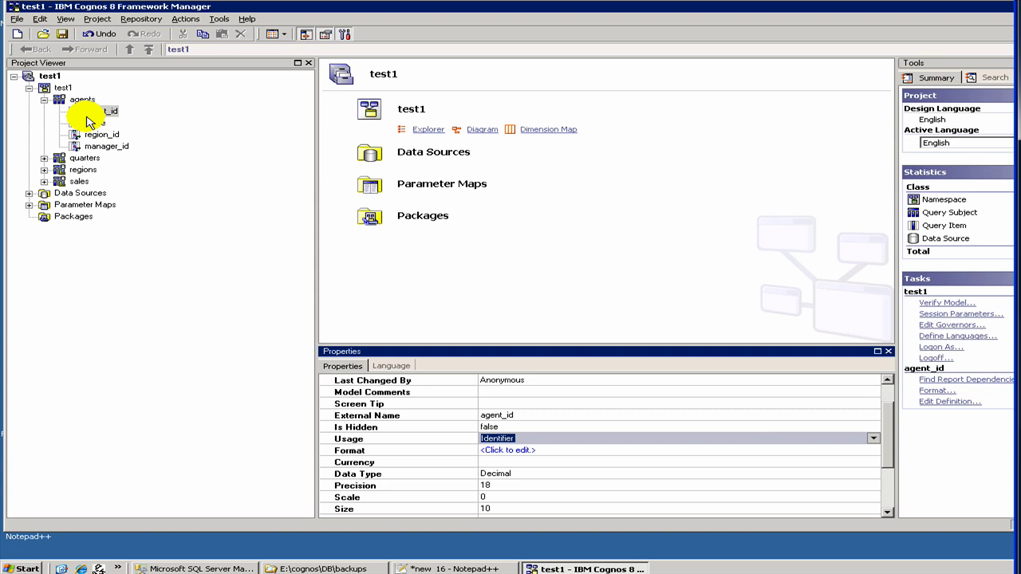
Step: Expand the sales query subject and compare the properties of the agent_id and name items in agents
left_click(43, 182)
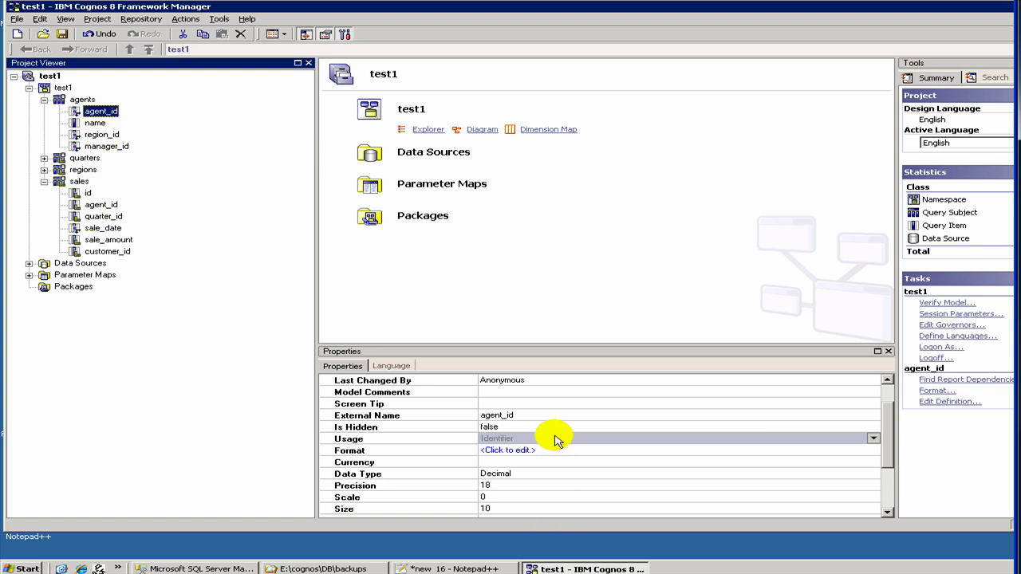
left_click(80, 112)
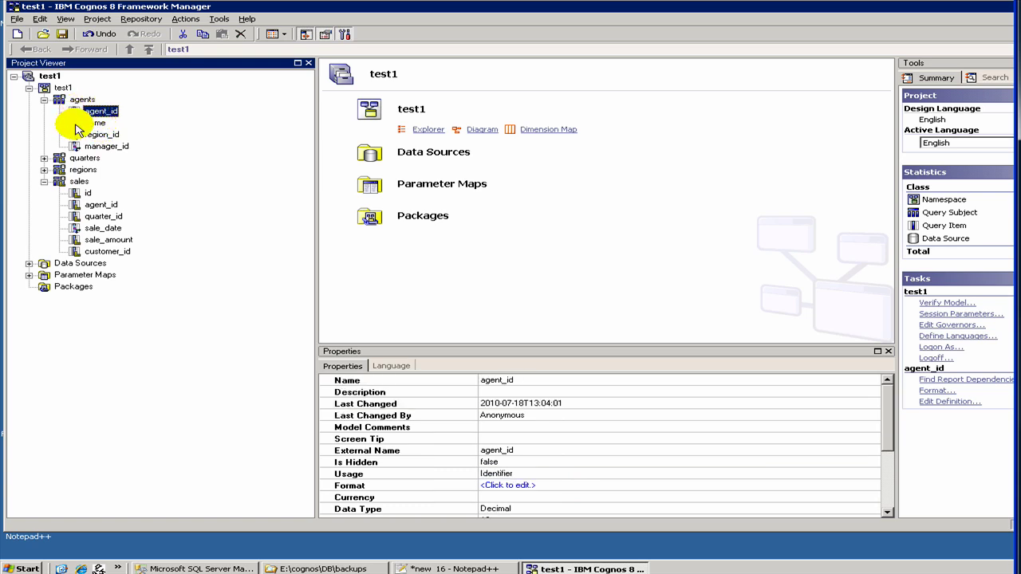
left_click(559, 452)
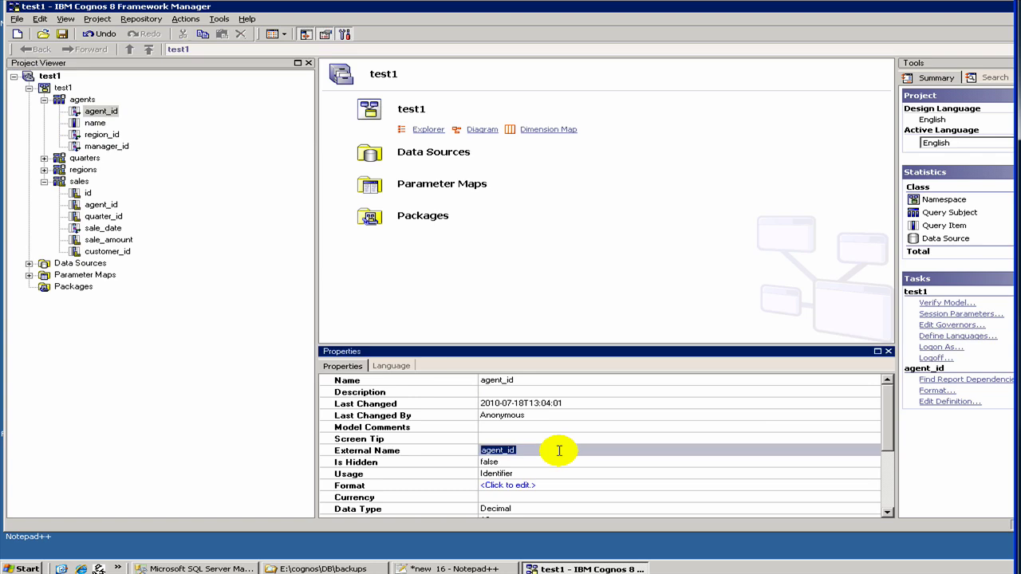
left_click(76, 126)
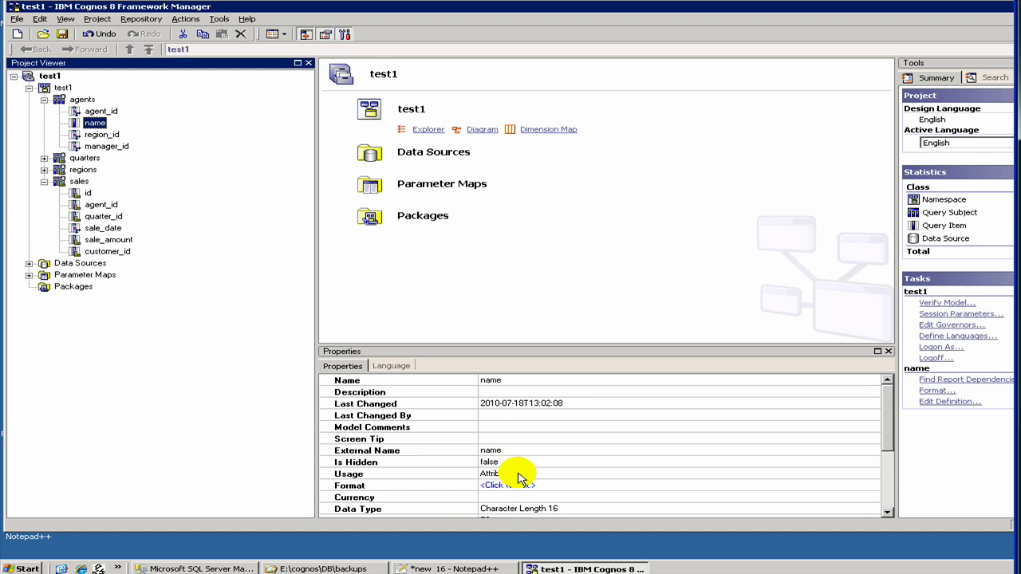
Step: Examine the full property list of the region_id item in agents, down to its aggregate settings
left_click(111, 135)
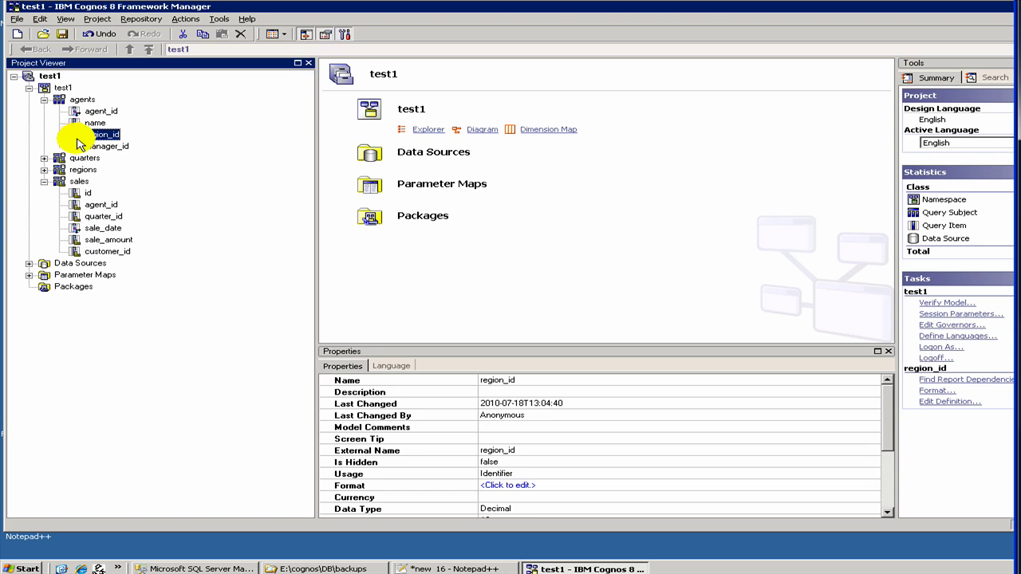
left_click(891, 512)
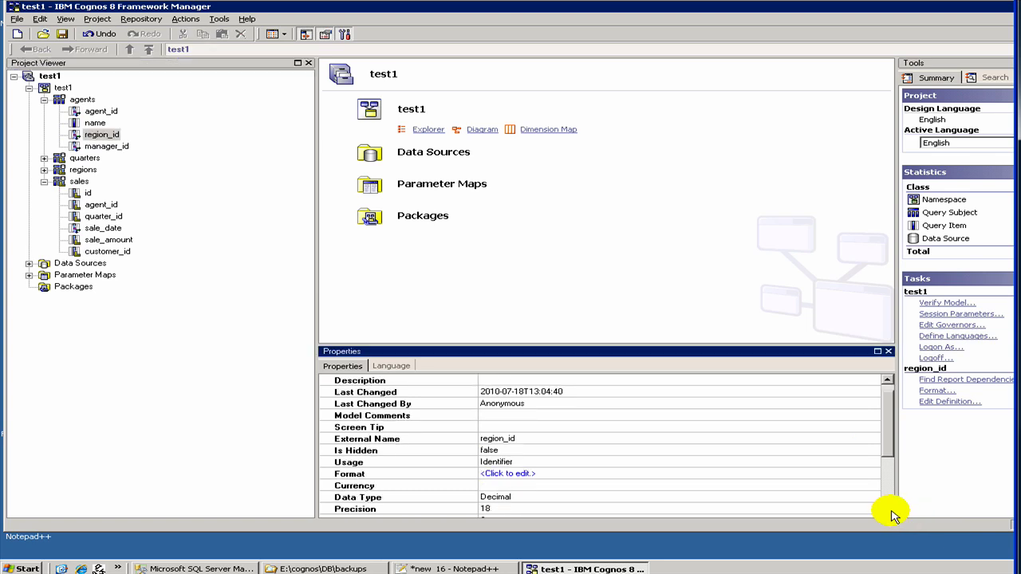
left_click(887, 512)
left_click(887, 512)
left_click(888, 512)
left_click(887, 512)
left_click(887, 513)
left_click(887, 512)
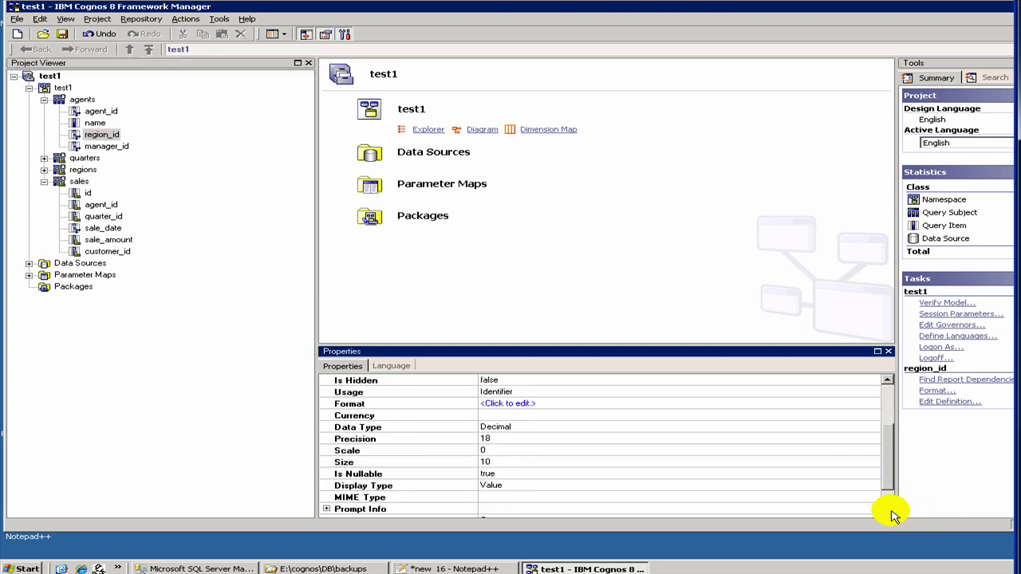
left_click(888, 510)
left_click(887, 511)
left_click(887, 510)
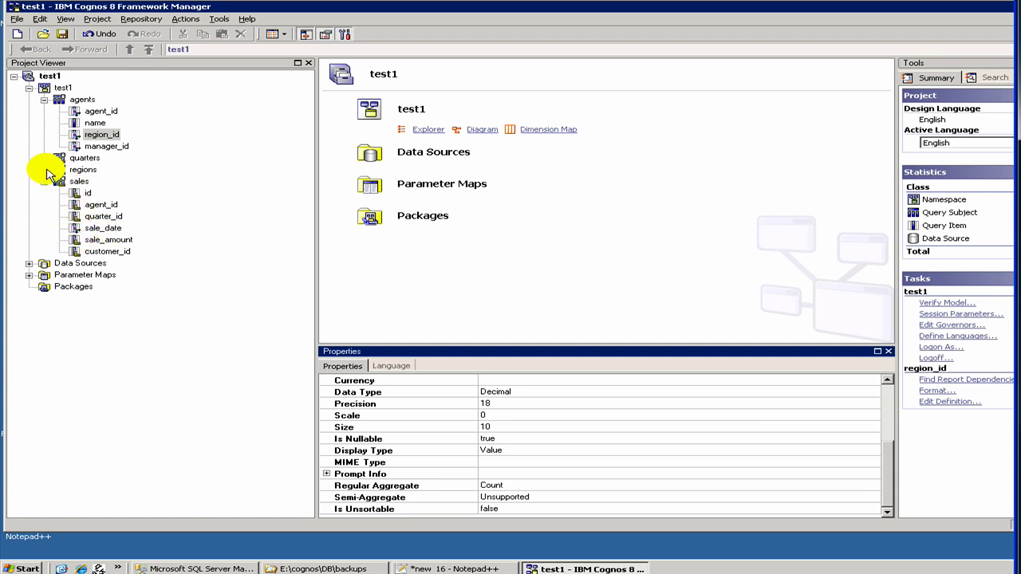
Step: Set the Usage property of the agent_id item in sales to Identifier
left_click(85, 195)
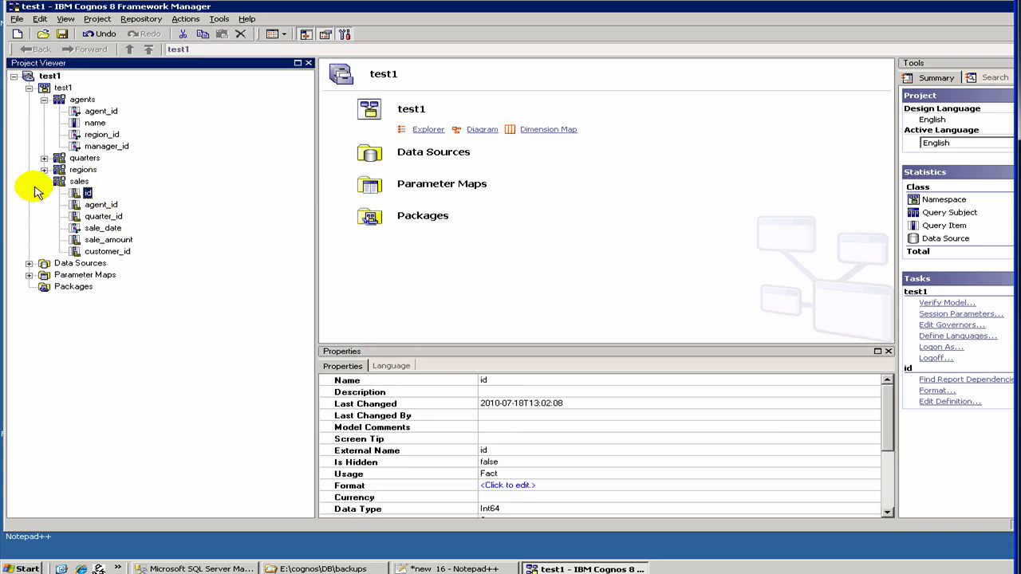
key("Down")
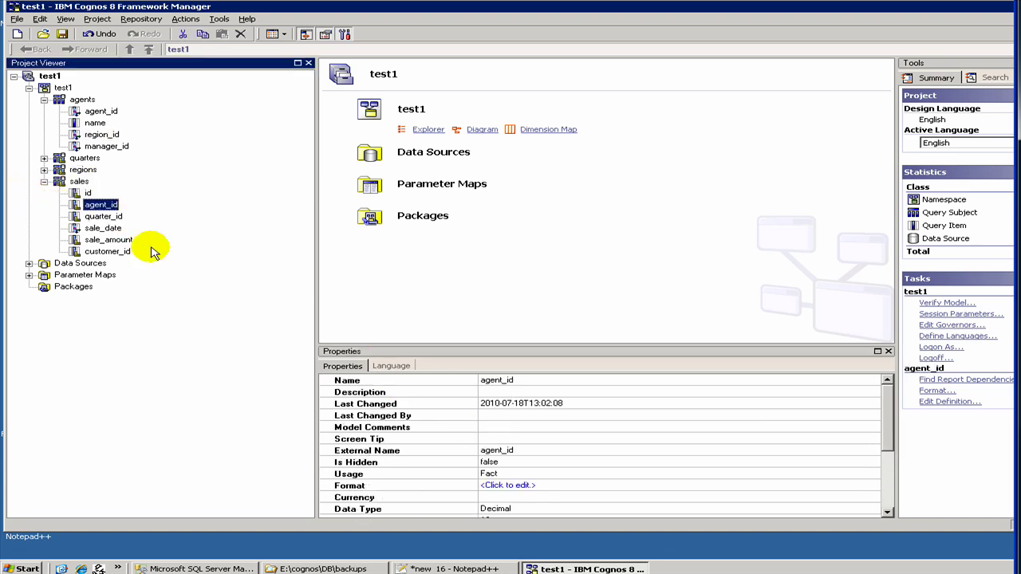
left_click(510, 474)
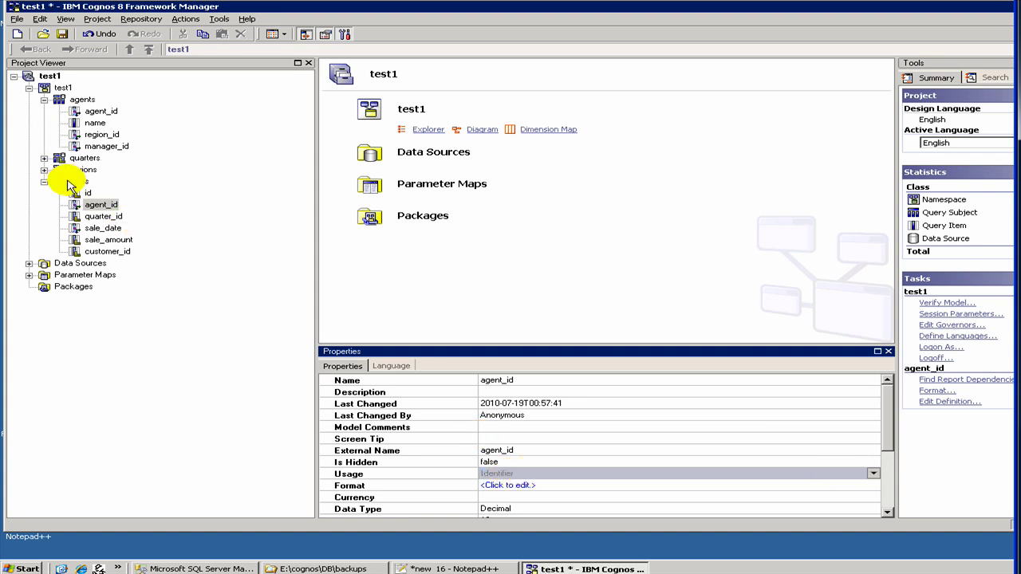
Step: Set the Usage property of the quarter_id item in sales to Identifier
left_click(82, 226)
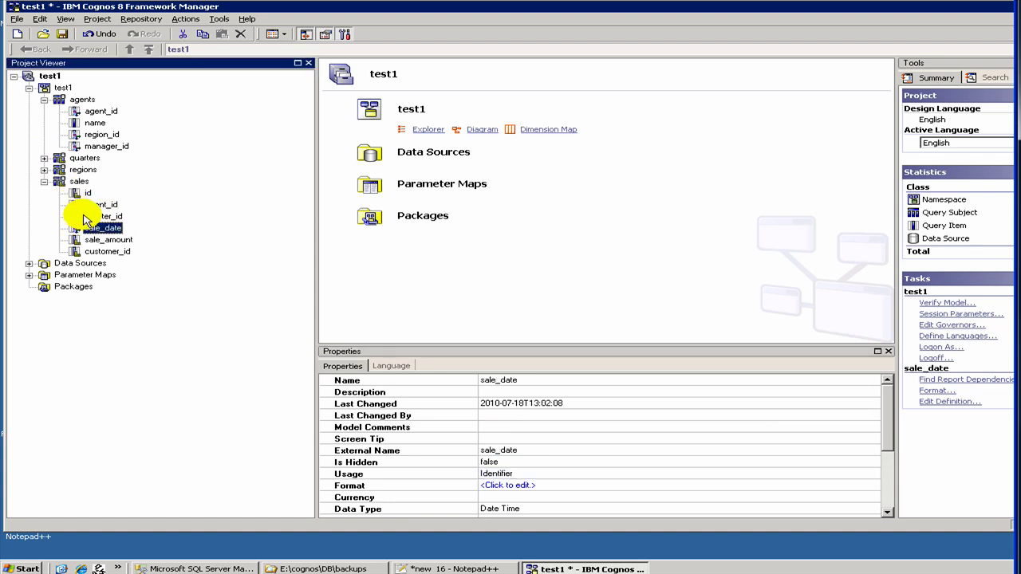
left_click(84, 217)
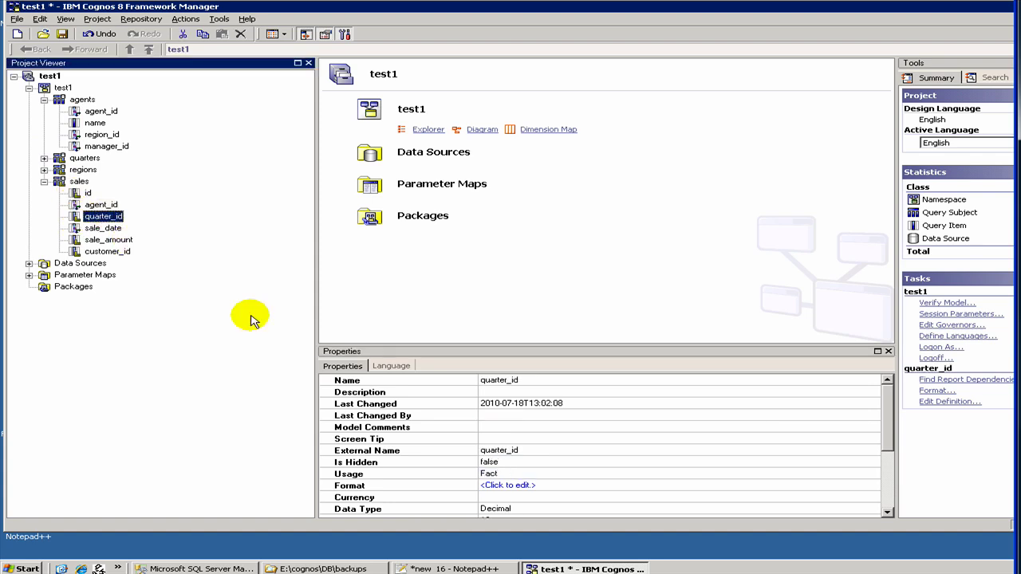
left_click(509, 473)
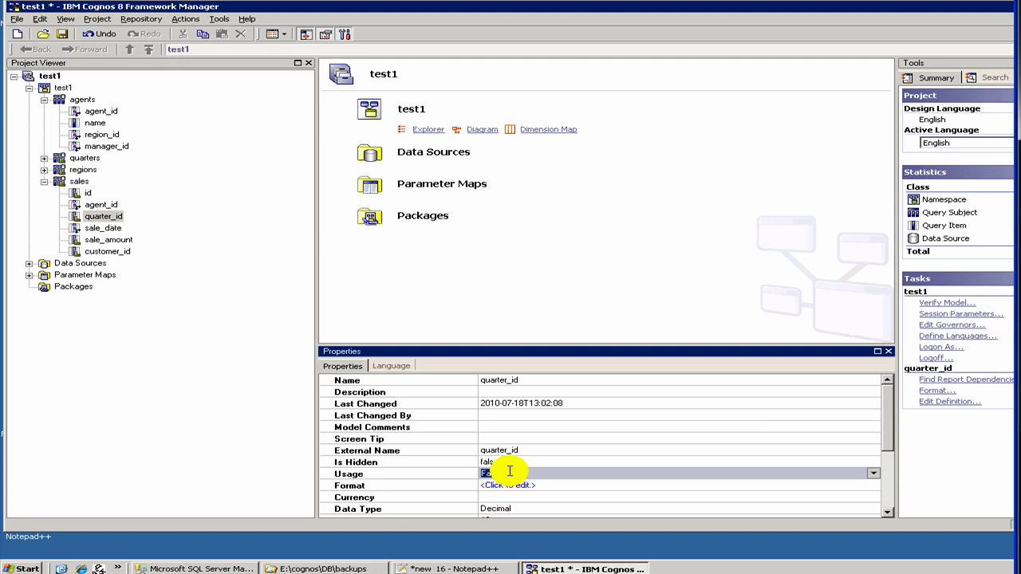
key("i")
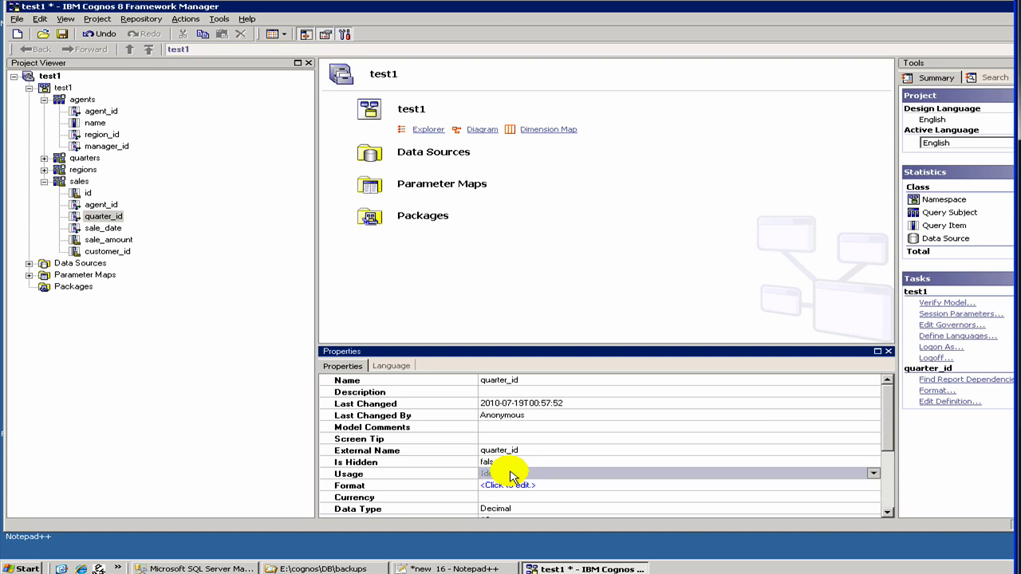
Step: Set the Usage property of the sale_date item in sales to Attribute
left_click(79, 229)
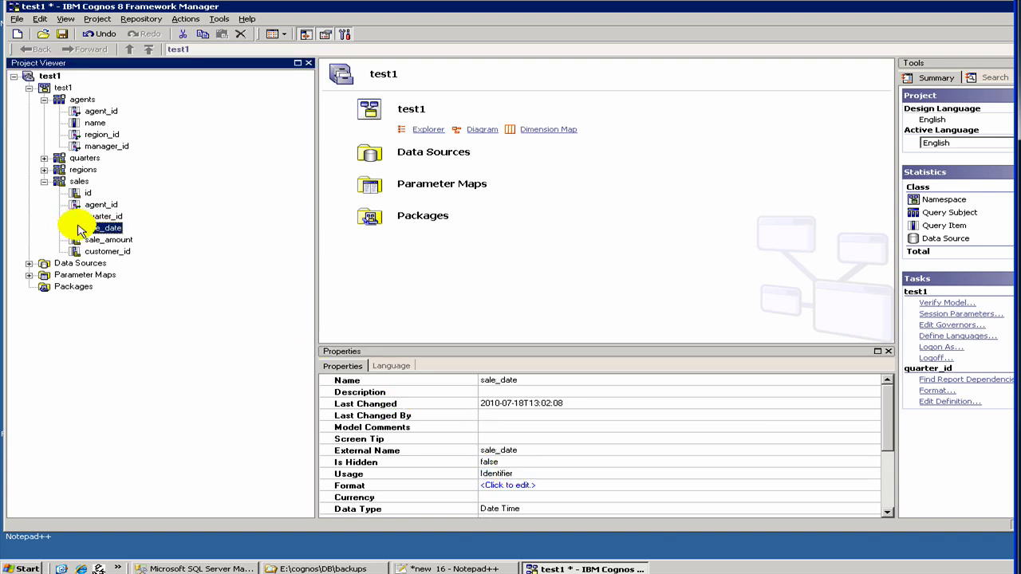
left_click(544, 473)
key("Down")
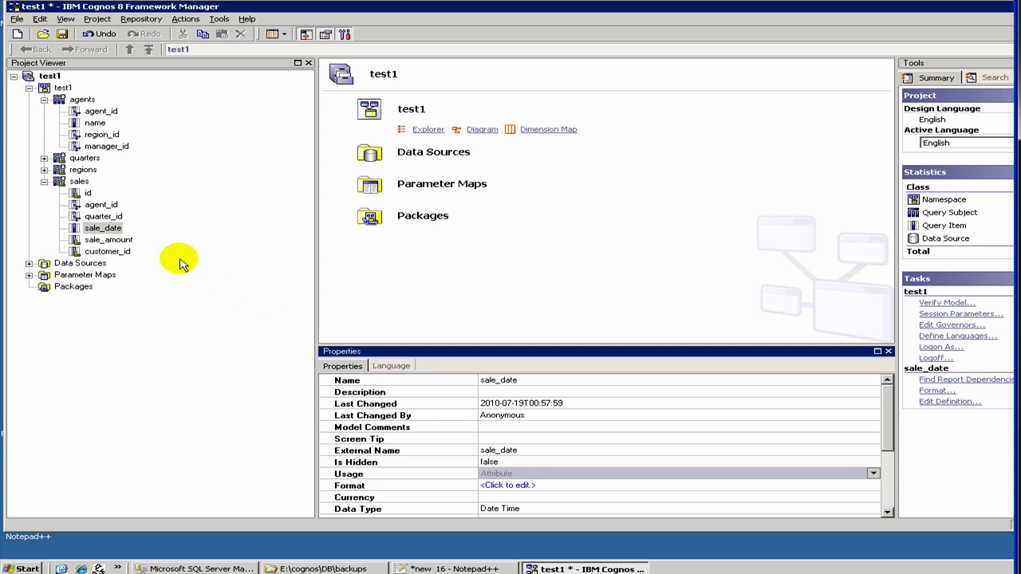
Step: Review the available Regular Aggregate options for the sale_amount item in sales
left_click(93, 240)
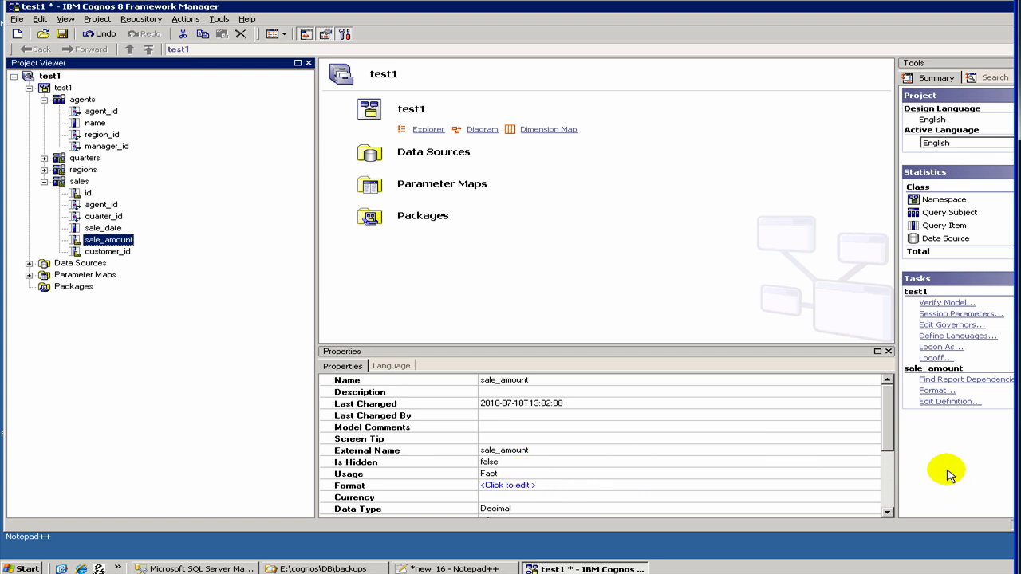
left_click_drag(892, 438, 889, 506)
left_click(486, 485)
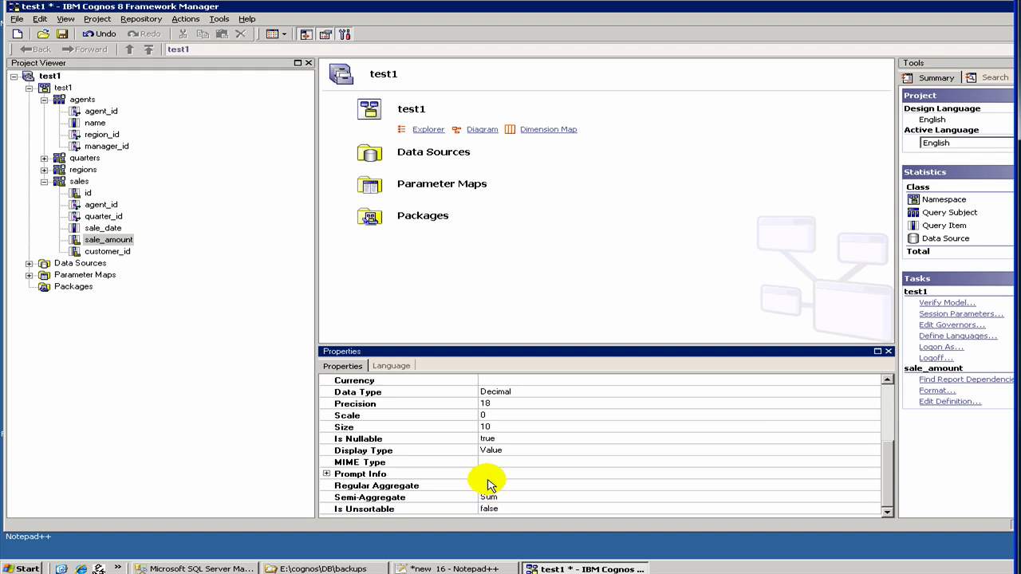
left_click(498, 485)
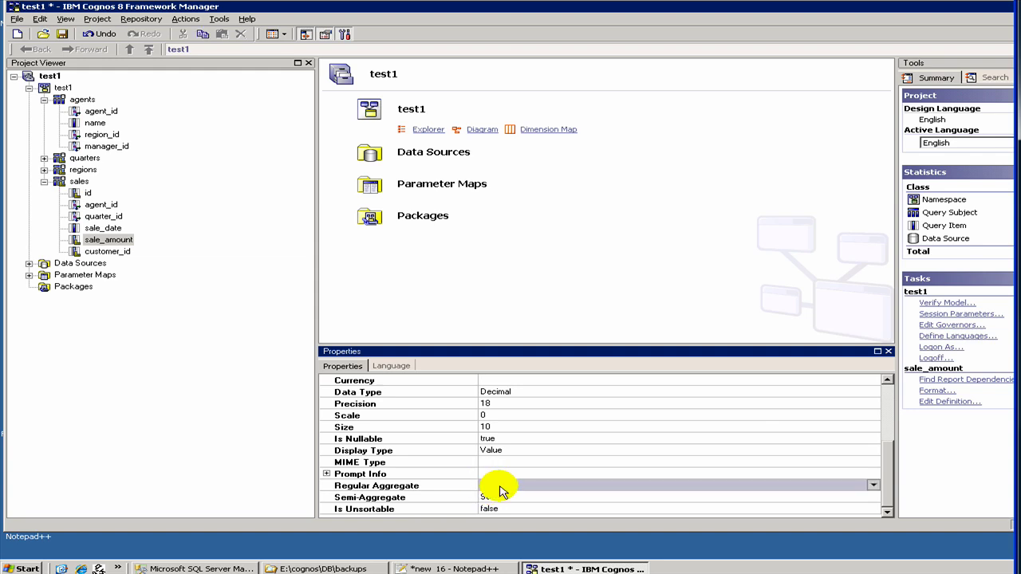
left_click(875, 488)
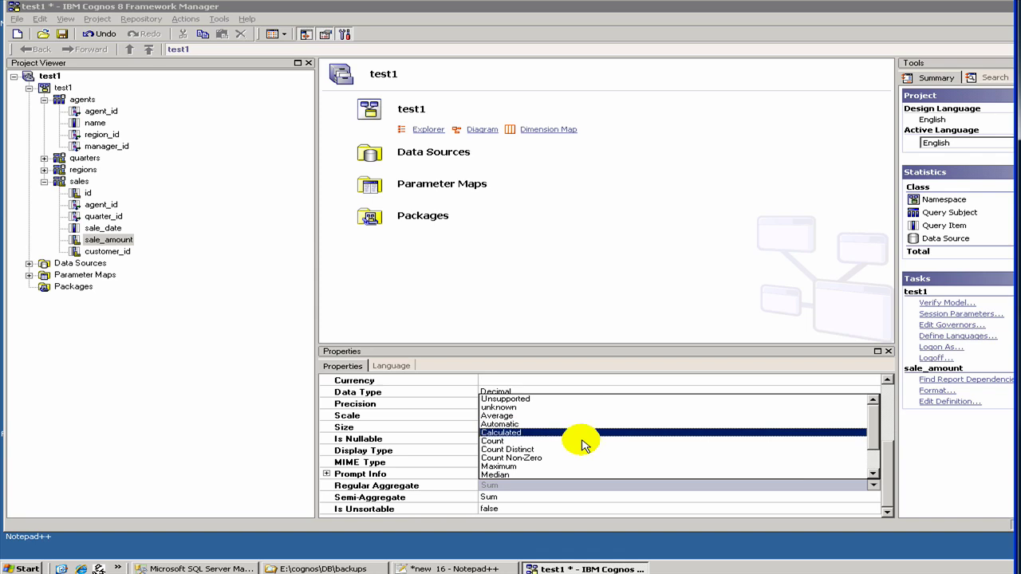
left_click(531, 482)
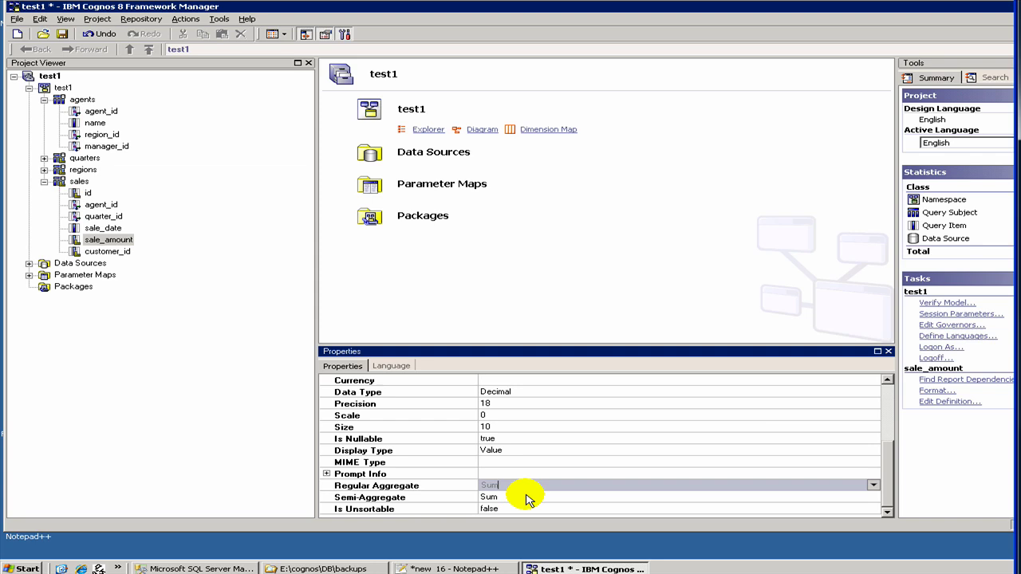
Step: Examine the sale_date item's properties in sales, down to its Regular Aggregate and Semi-Aggregate settings
left_click(96, 229)
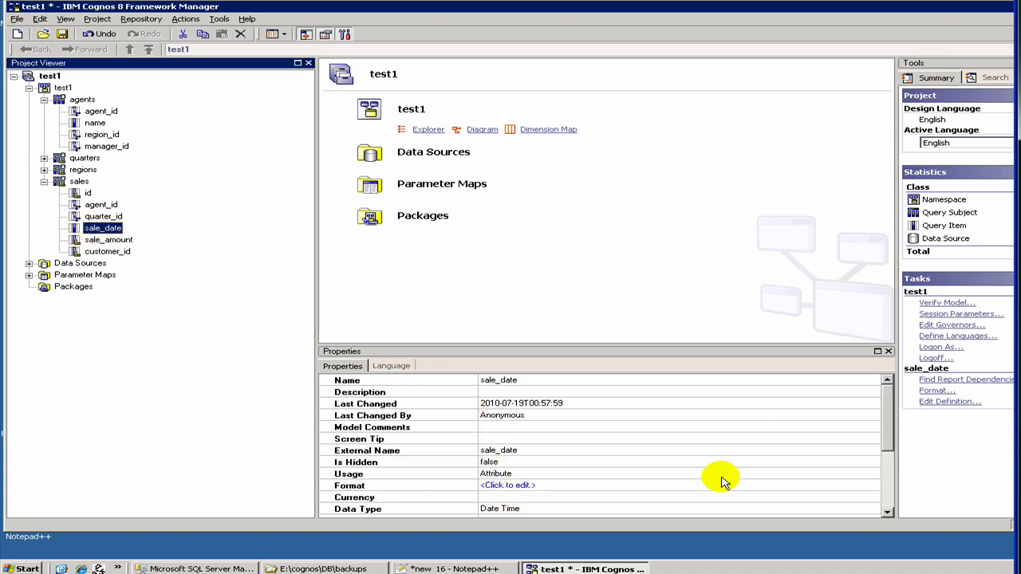
left_click(888, 512)
left_click(888, 512)
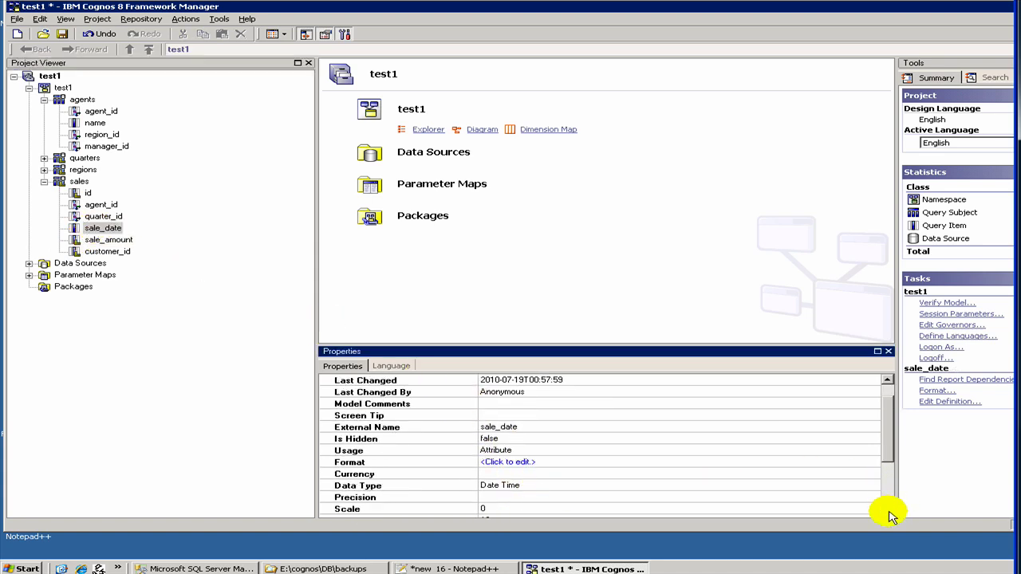
left_click(888, 513)
left_click(888, 513)
left_click(888, 512)
left_click(888, 512)
left_click(888, 512)
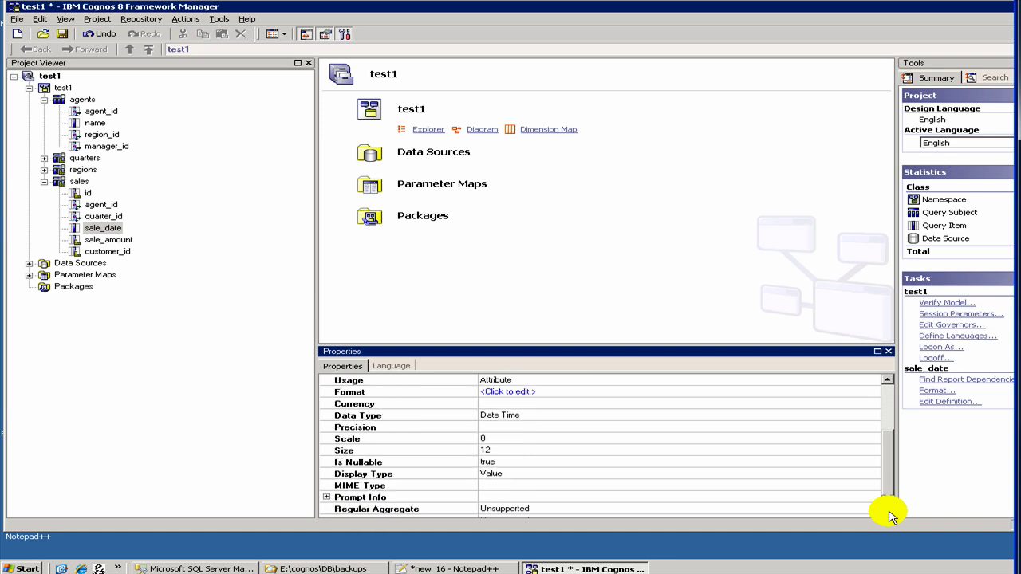
left_click(888, 512)
left_click(888, 512)
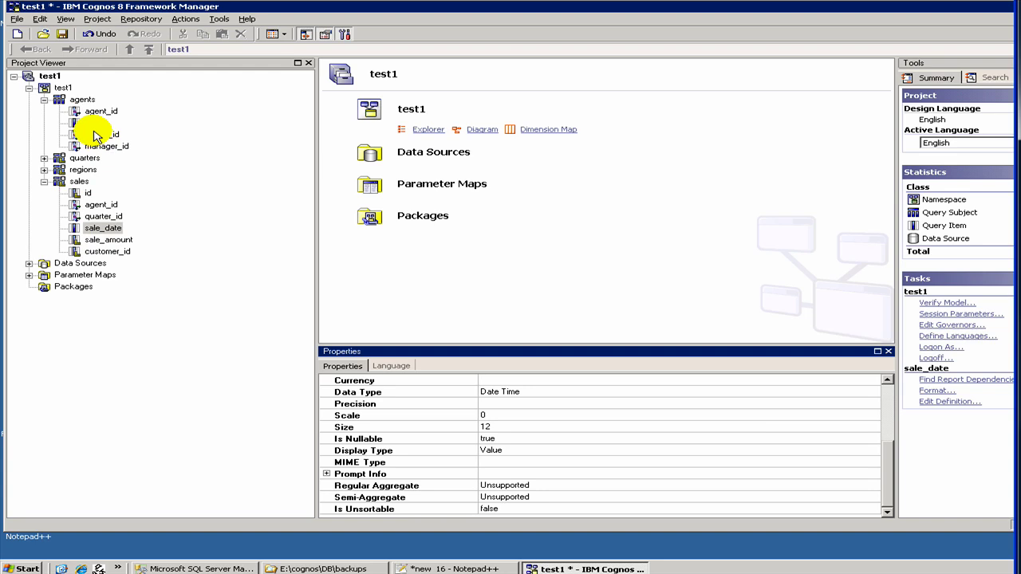
Step: Set the Usage property of the customer_id item in sales to Identifier
left_click(89, 252)
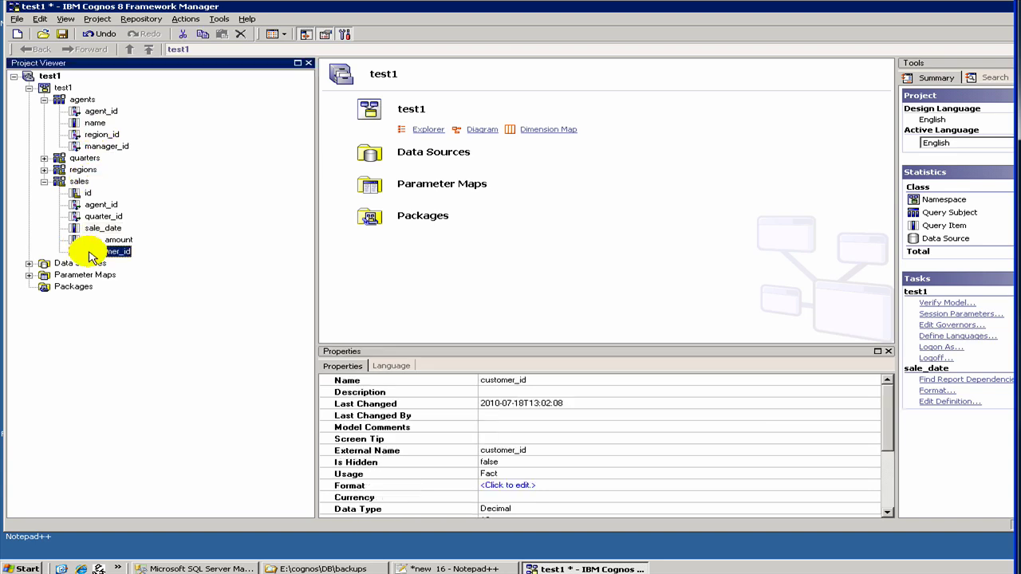
left_click(525, 474)
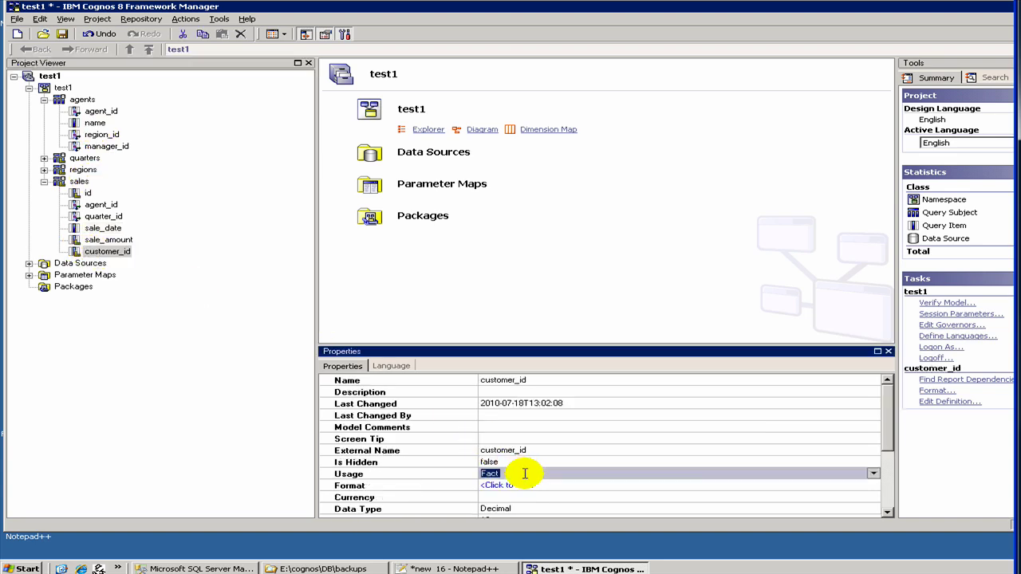
key("i")
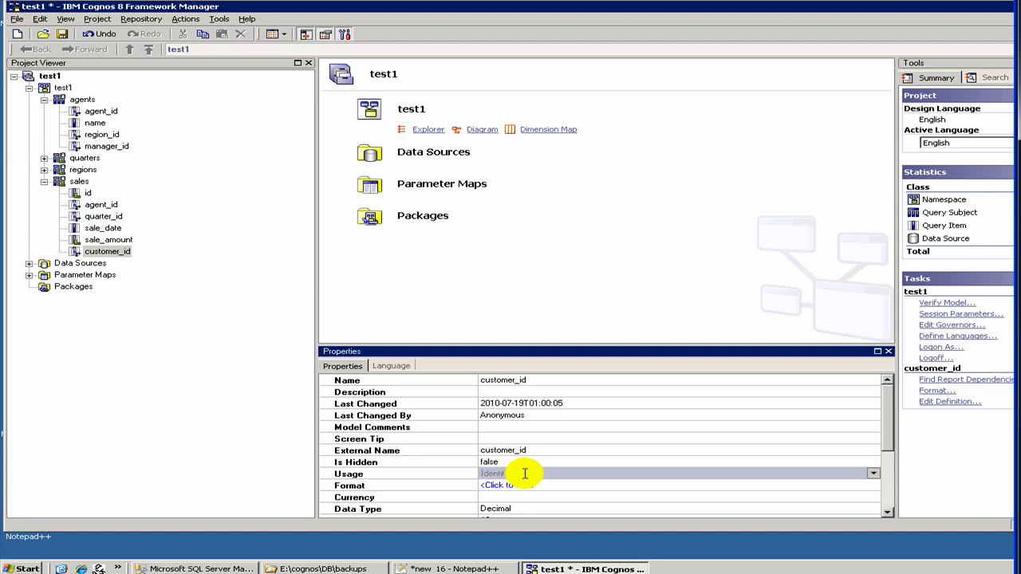
Step: Set the Usage property of the id item in sales to Identifier
left_click(104, 217)
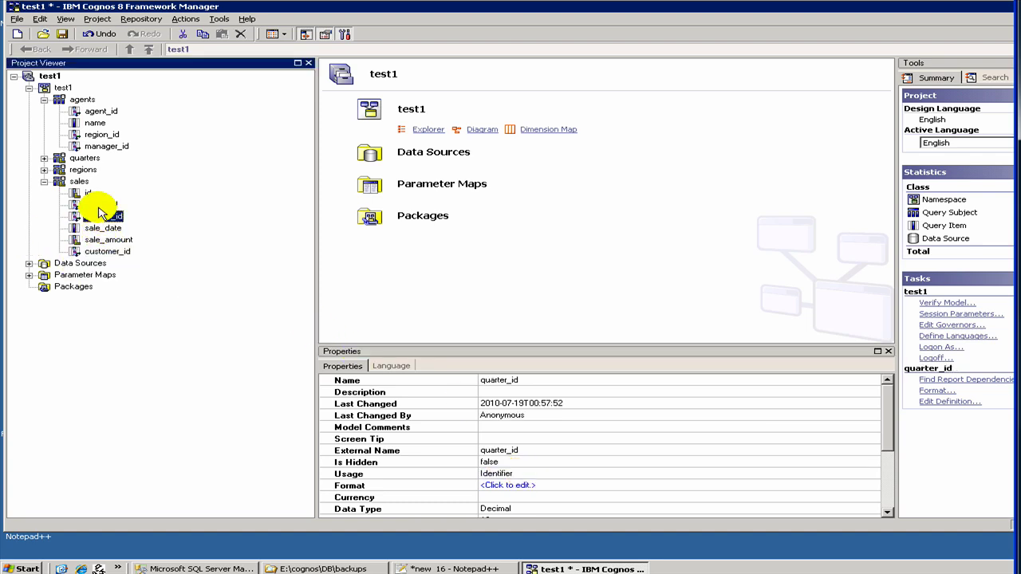
left_click(93, 204)
left_click(88, 193)
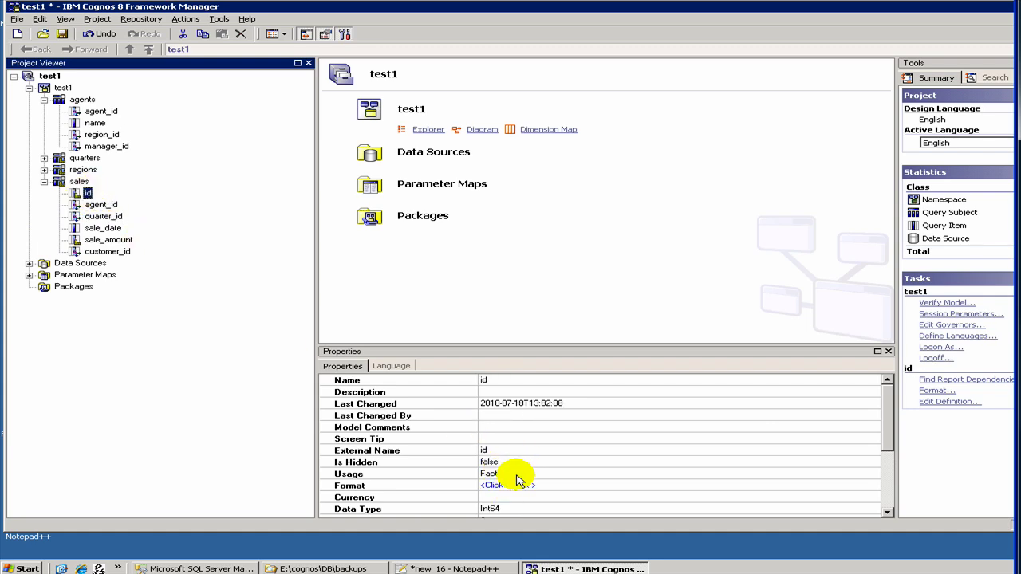
left_click(516, 474)
key("i")
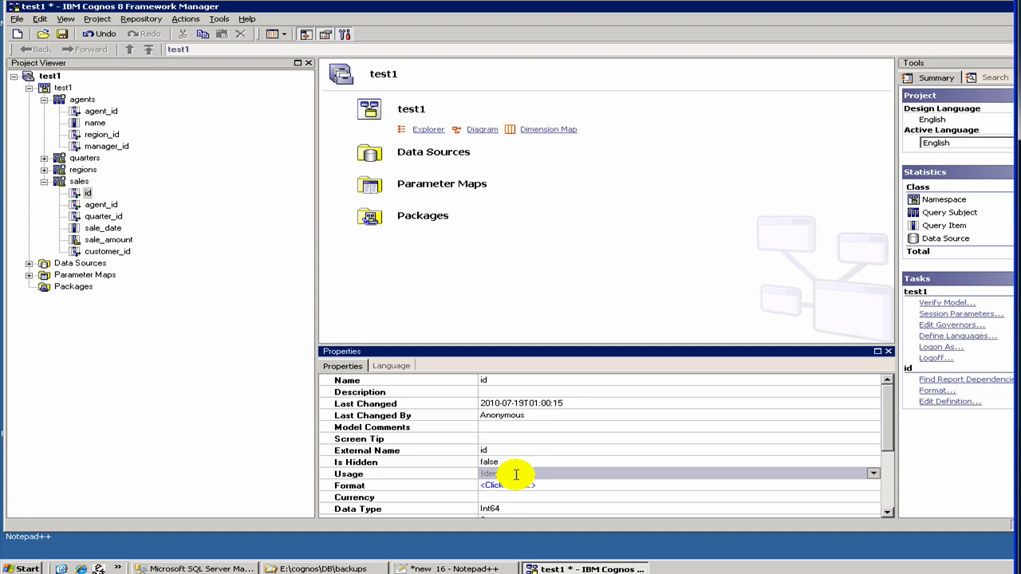
Step: Reorder the query items so customer_id sits above sale_date in sales, and region_id and manager_id sit above name in agents
left_click(102, 252)
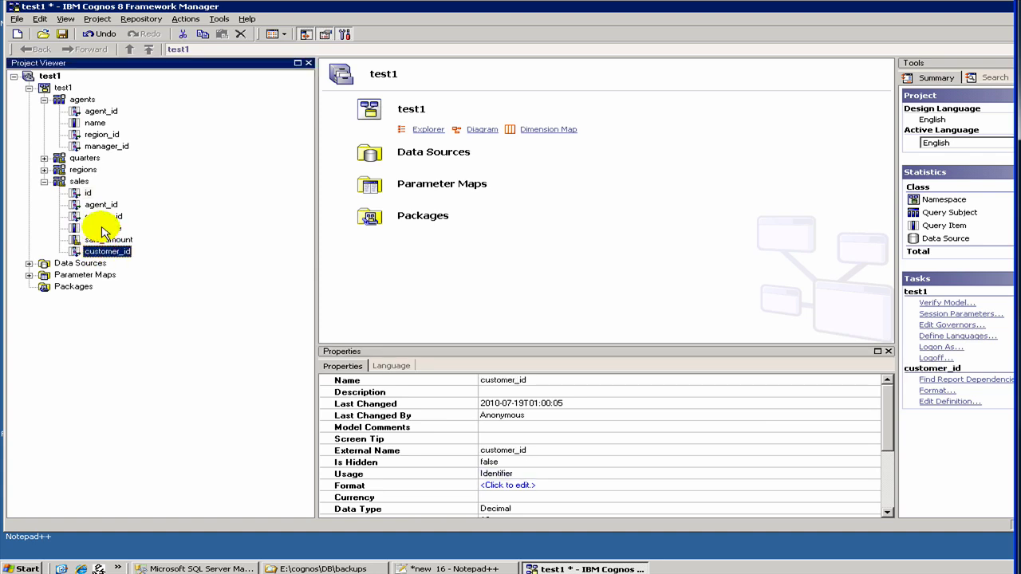
left_click_drag(102, 226, 102, 226)
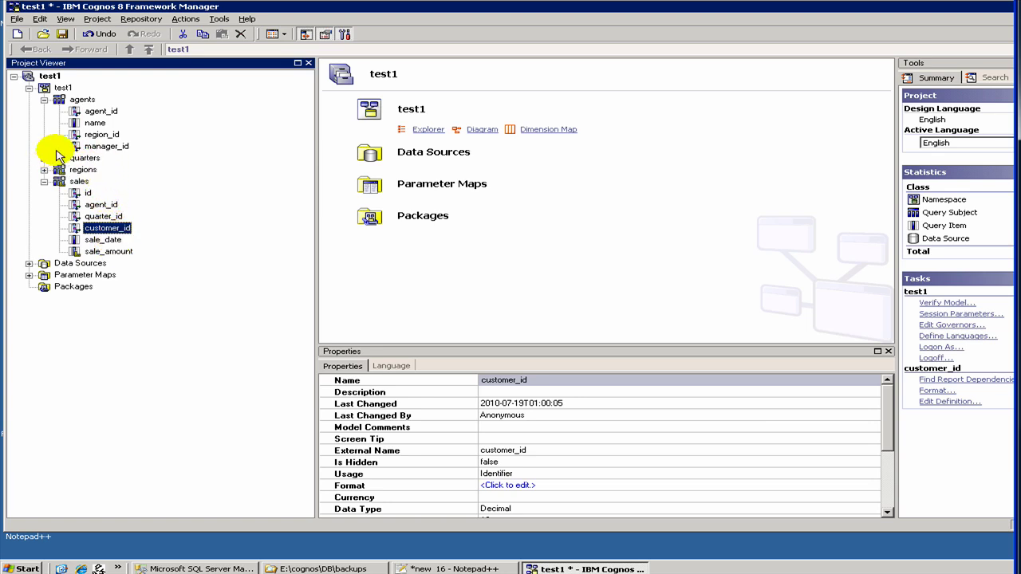
left_click(100, 134)
left_click(103, 146, "shift")
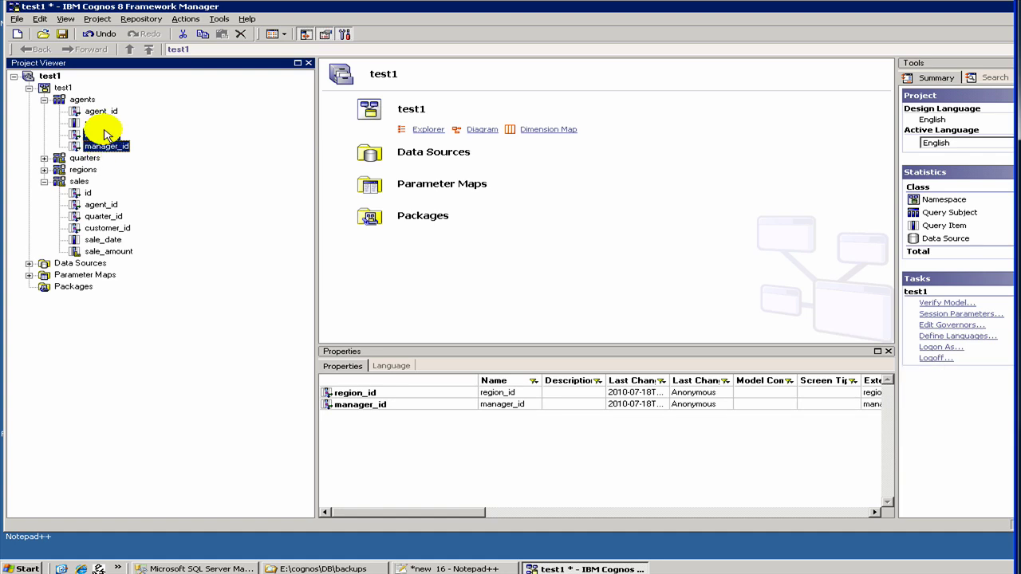
mouse_move(104, 135)
left_mouse_down()
mouse_move(107, 126)
mouse_move(91, 144)
left_mouse_up()
Step: Expand the regions and quarters query subjects and set the Usage property of quarter_id in quarters to Identifier
left_click(45, 170)
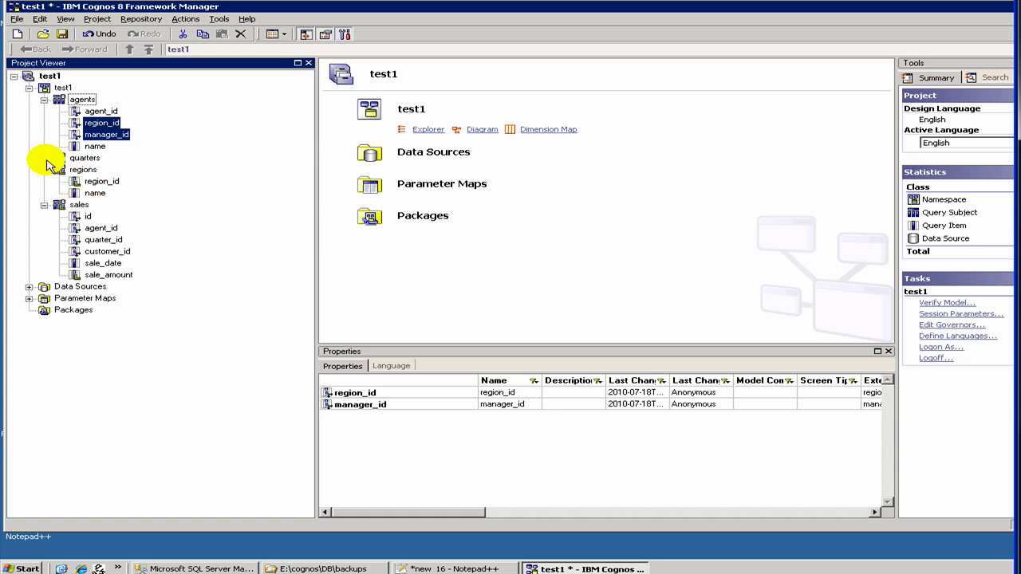
left_click(44, 158)
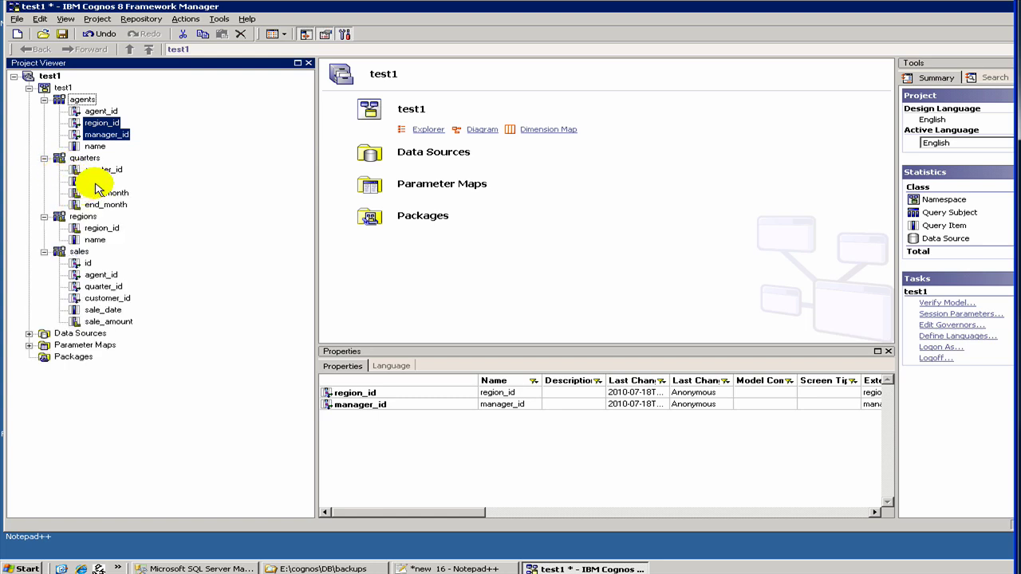
left_click(95, 183)
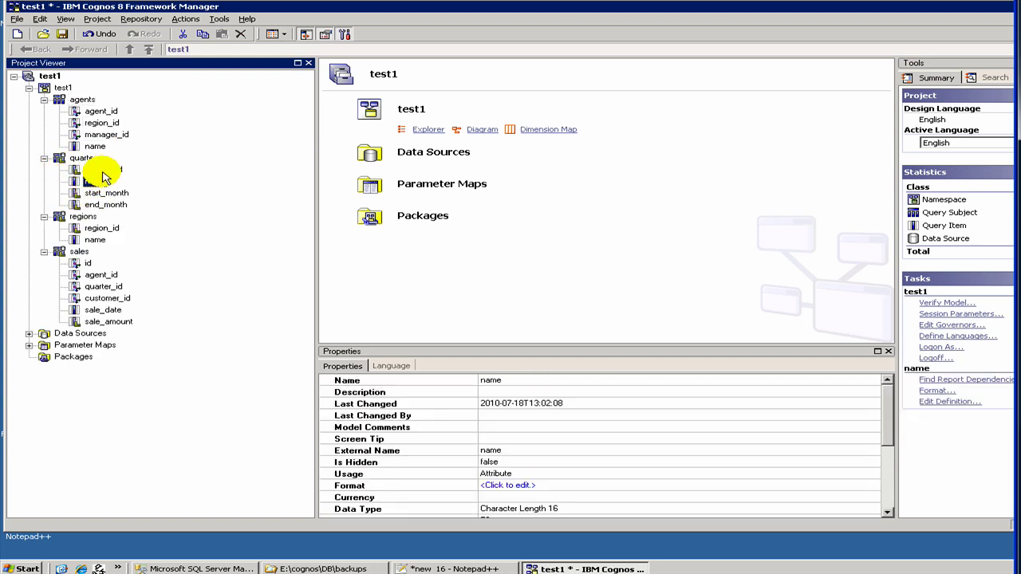
left_click(101, 170)
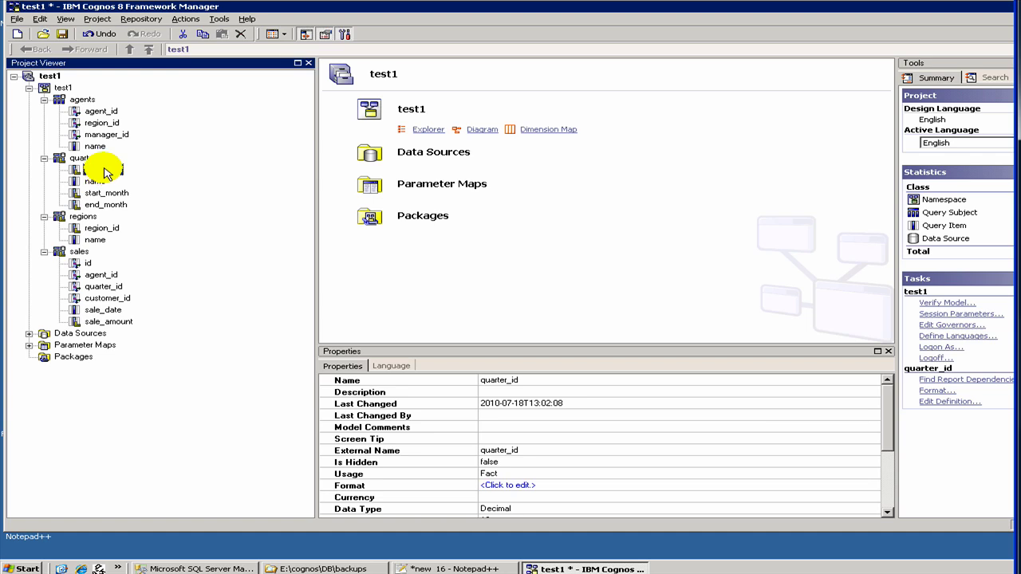
left_click(543, 474)
key("i")
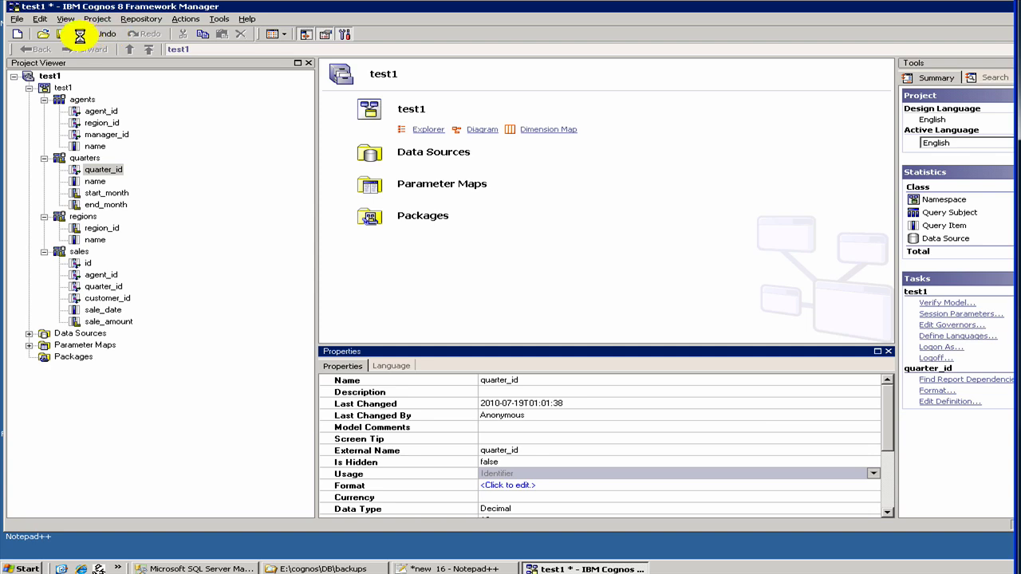
Step: Select the start_month item in quarters to show its properties
key("Down")
key("Down")
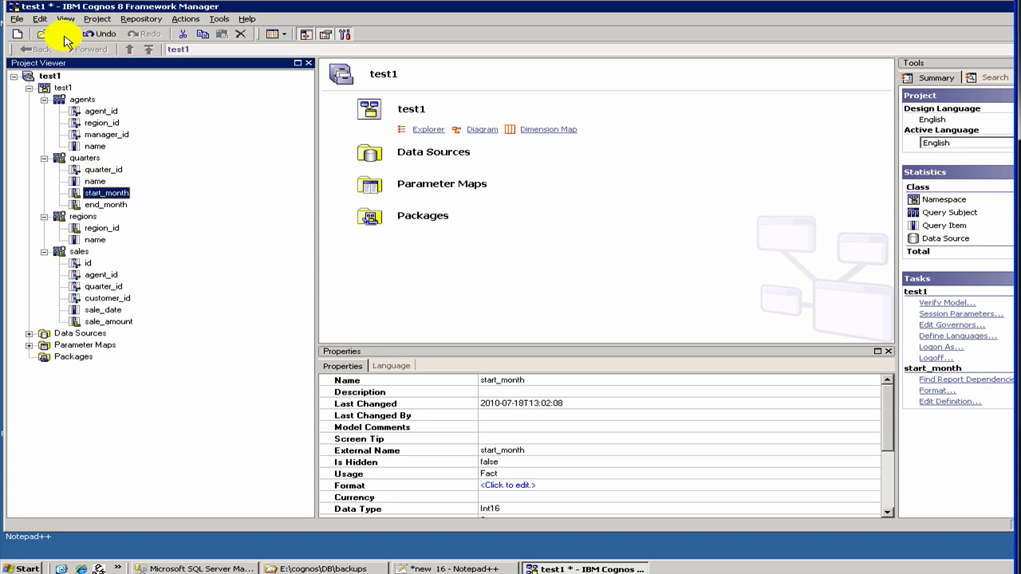